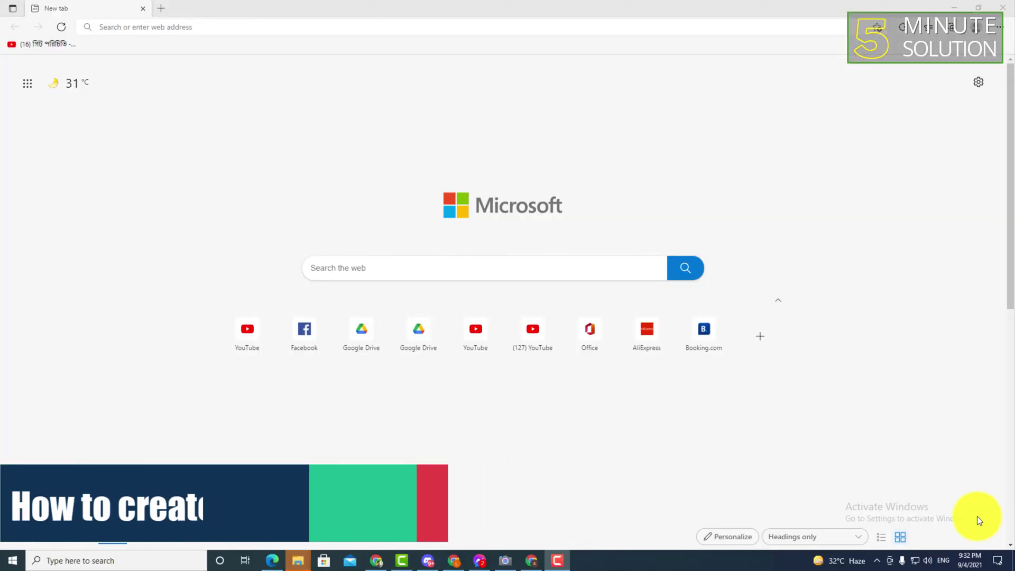
Search the web for 'twitch' from Edge's address bar.
{"action": "left_click", "coordinate": [351, 24]}
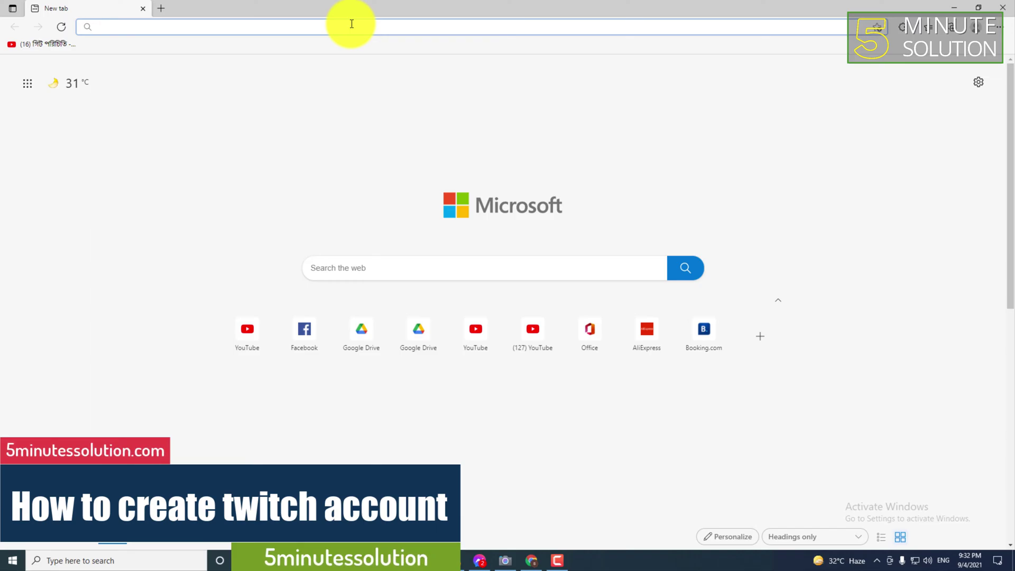
{"action": "type", "text": "twit"}
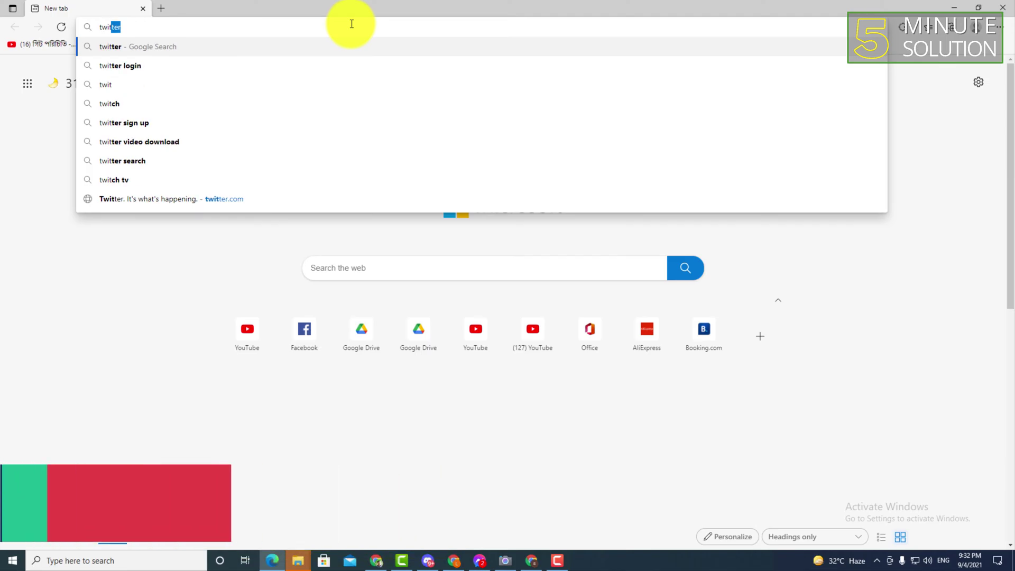
{"action": "type", "text": "ch"}
{"action": "key", "text": "Return"}
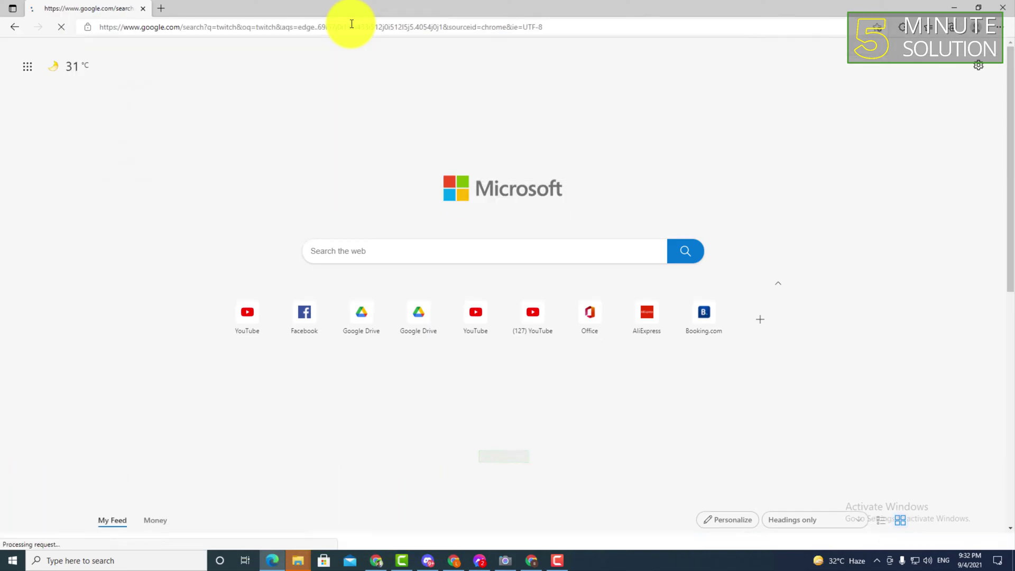
Open twitch.tv from the results, pause the featured stream, and bring up the Sign up form.
{"action": "left_click", "coordinate": [121, 153]}
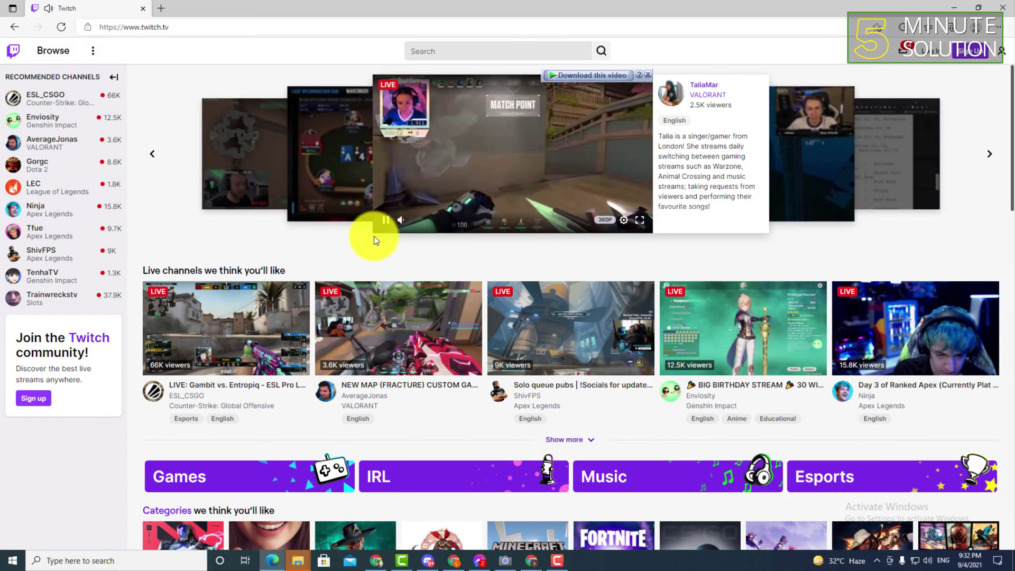
{"action": "left_click", "coordinate": [391, 221]}
{"action": "left_click", "coordinate": [968, 51]}
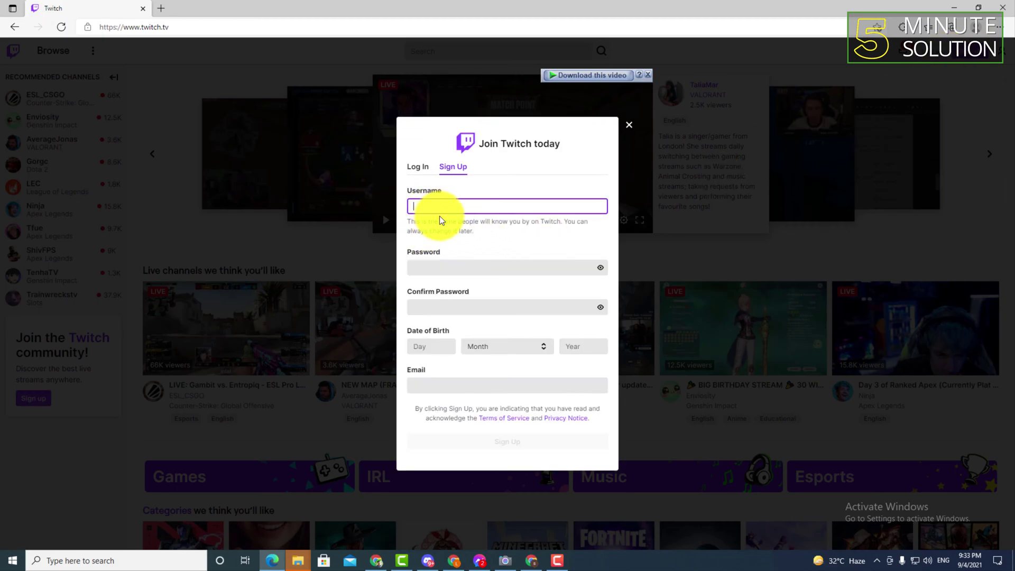
Enter a username and a strong password, then begin retyping the password in Confirm Password.
{"action": "left_click", "coordinate": [440, 216]}
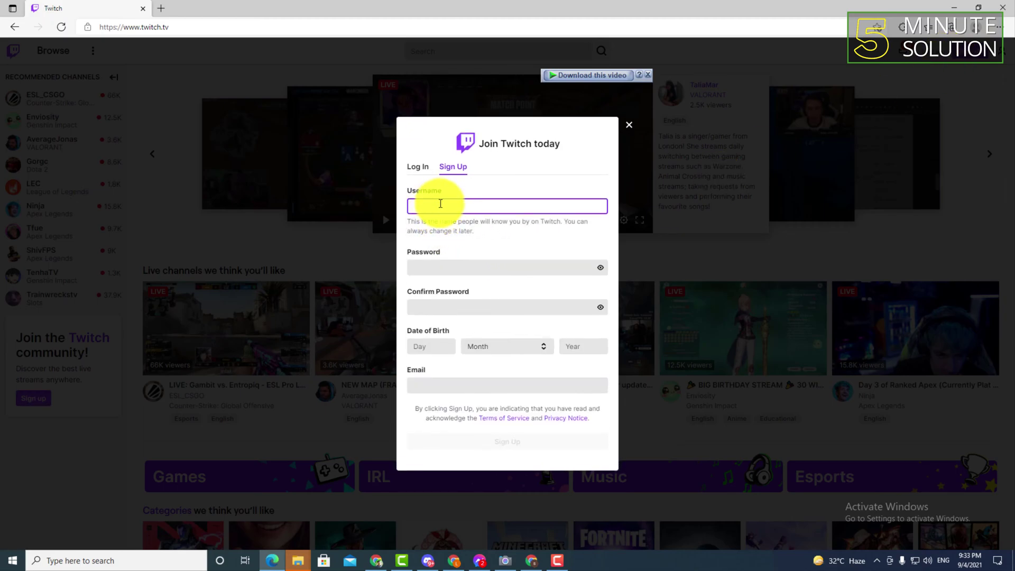
{"action": "type", "text": "rusherplays26"}
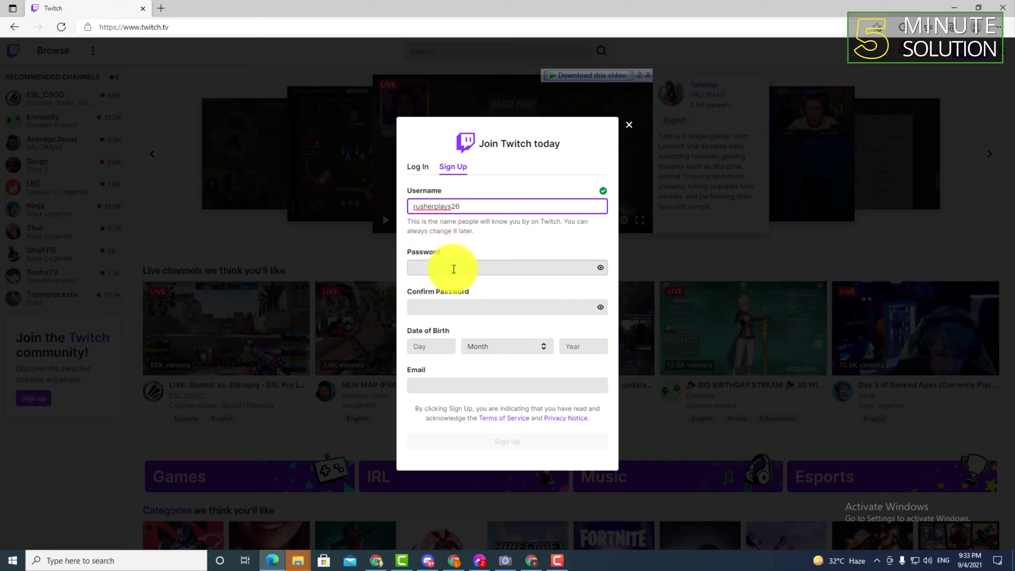
{"action": "left_click", "coordinate": [453, 267]}
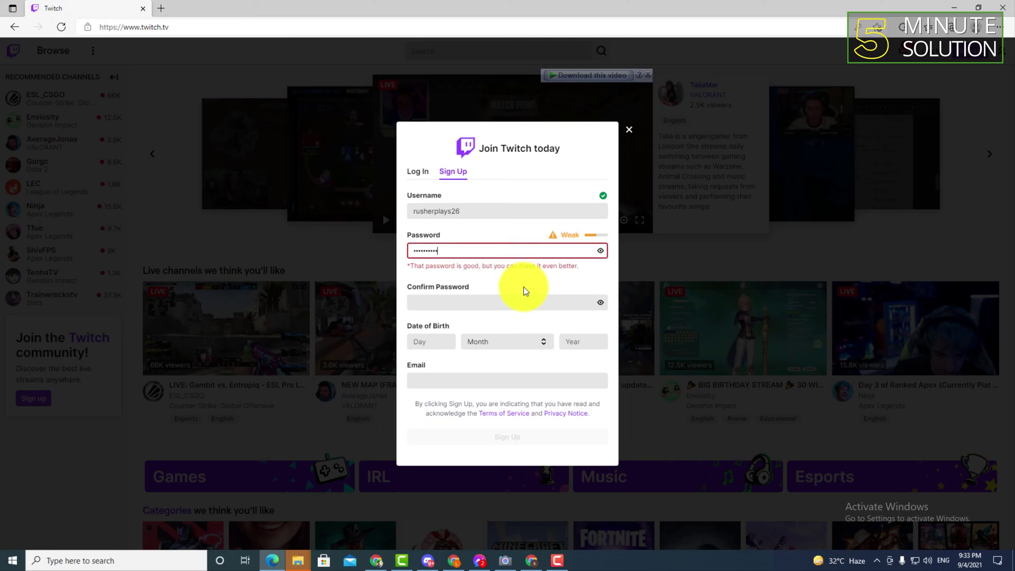
{"action": "type", "text": "1"}
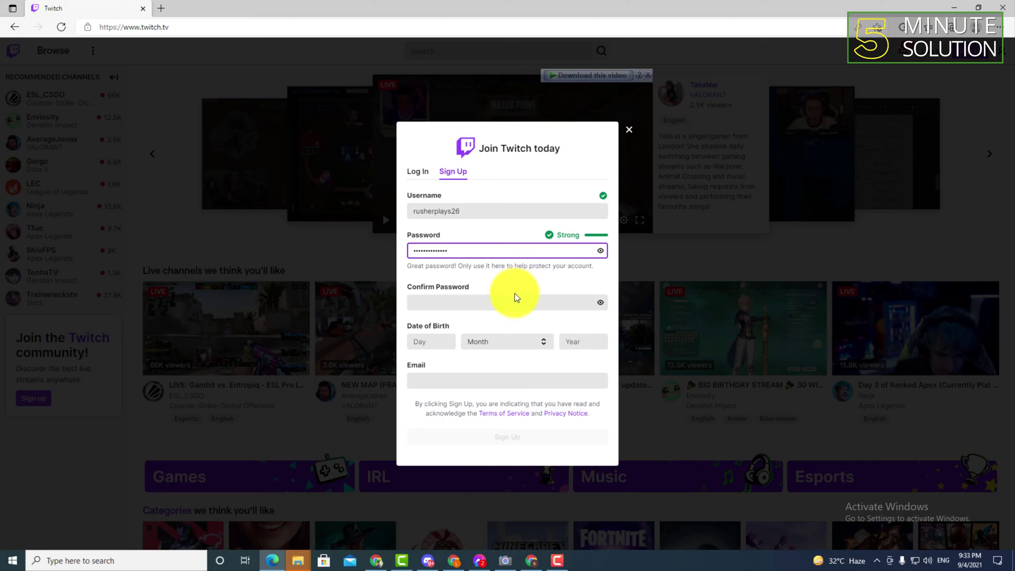
{"action": "left_click", "coordinate": [511, 298]}
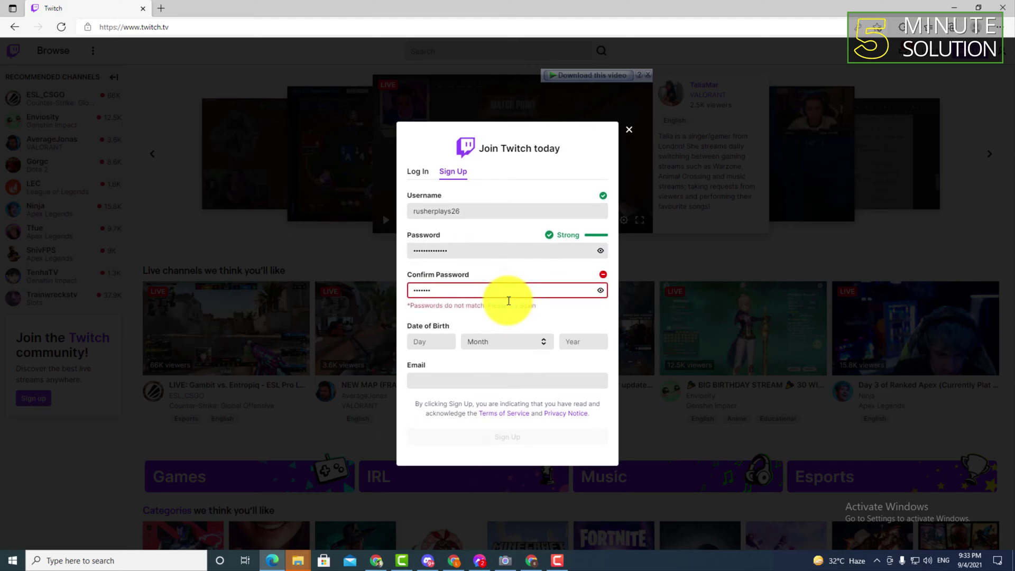
{"action": "left_click", "coordinate": [425, 338]}
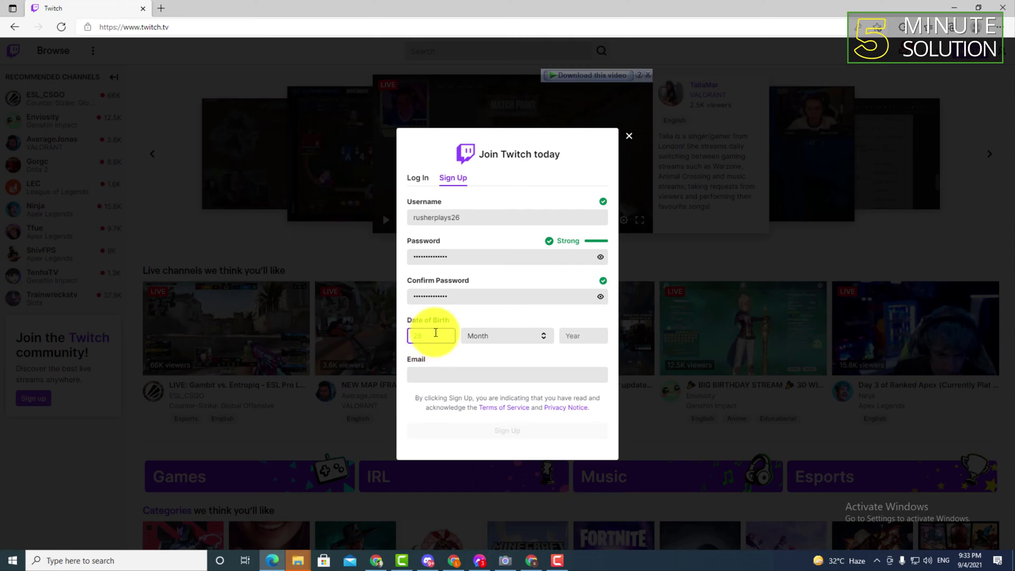
{"action": "left_click", "coordinate": [494, 335]}
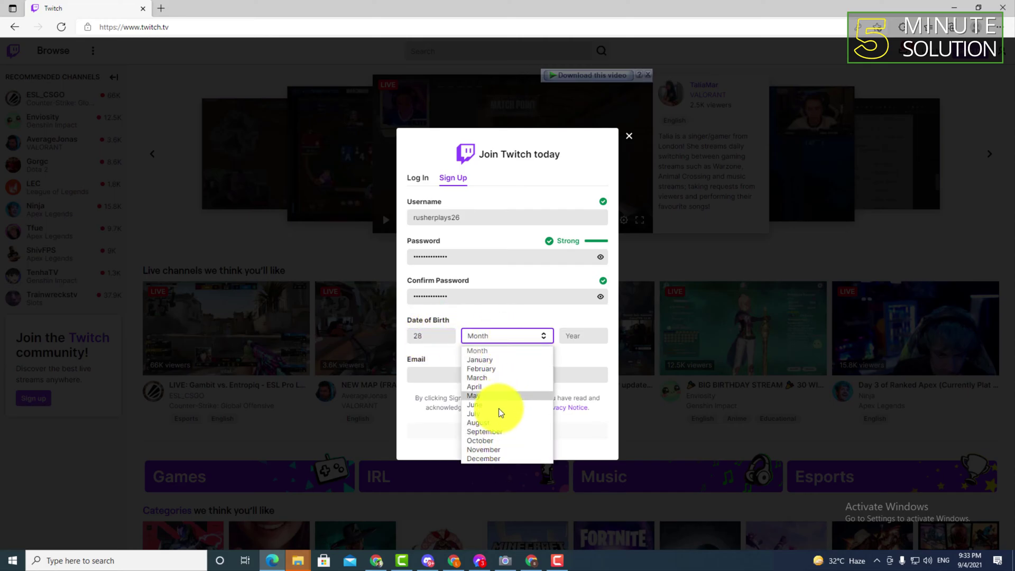
{"action": "left_click", "coordinate": [488, 449]}
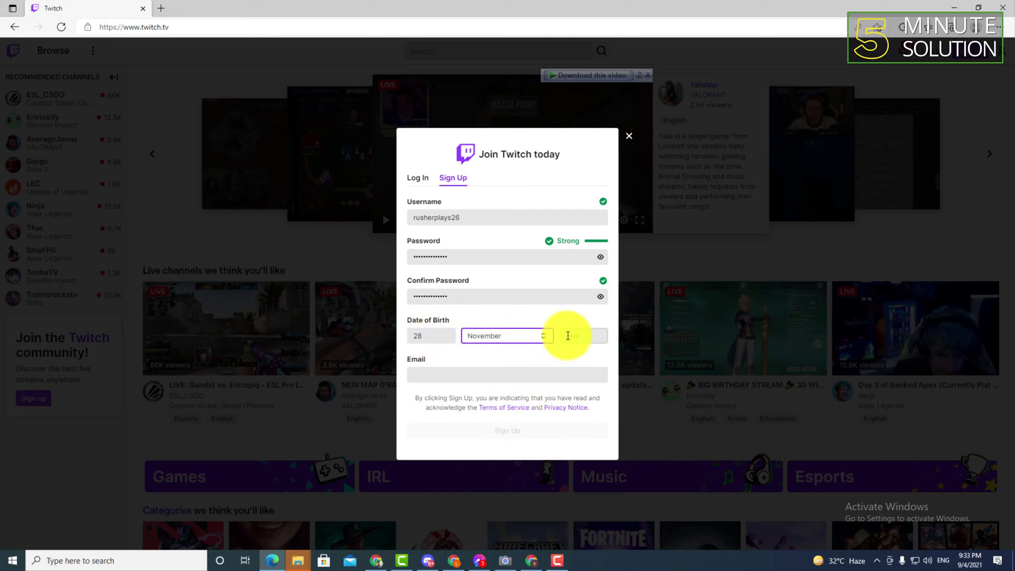
{"action": "left_click", "coordinate": [567, 335]}
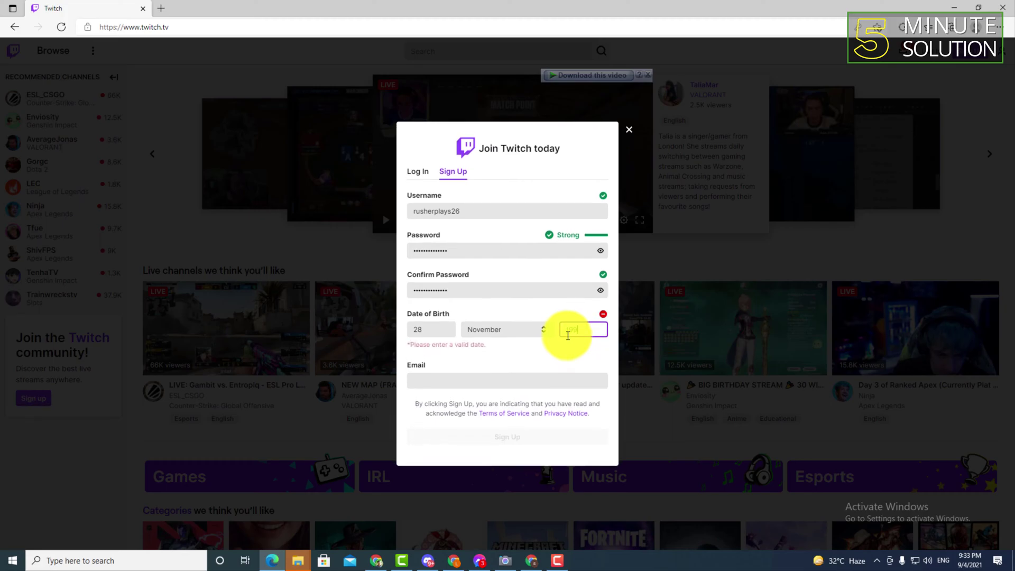
{"action": "left_click", "coordinate": [439, 371]}
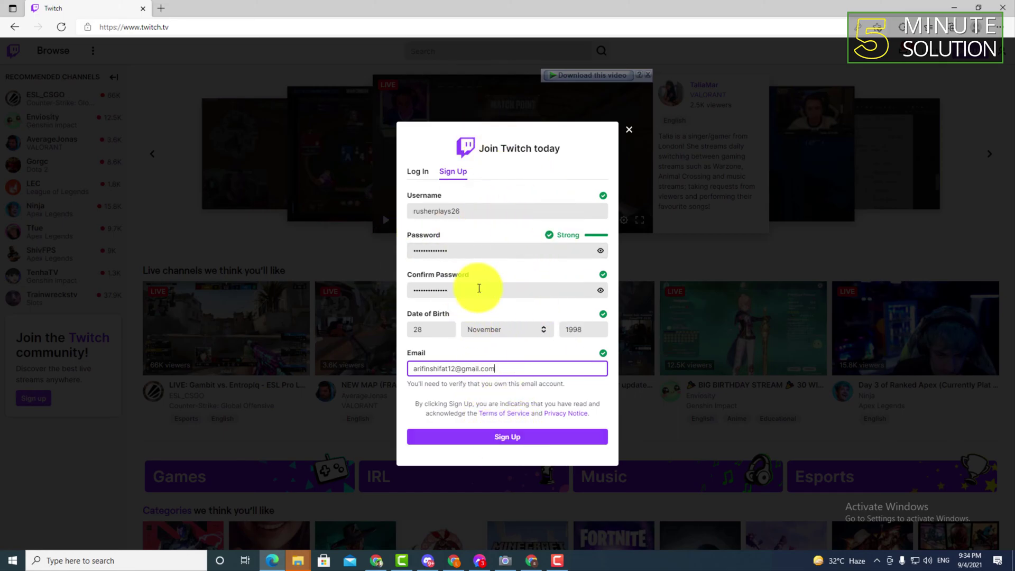
Submit the sign-up, save the password in Edge, and start the dice verification puzzle.
{"action": "left_click", "coordinate": [521, 443]}
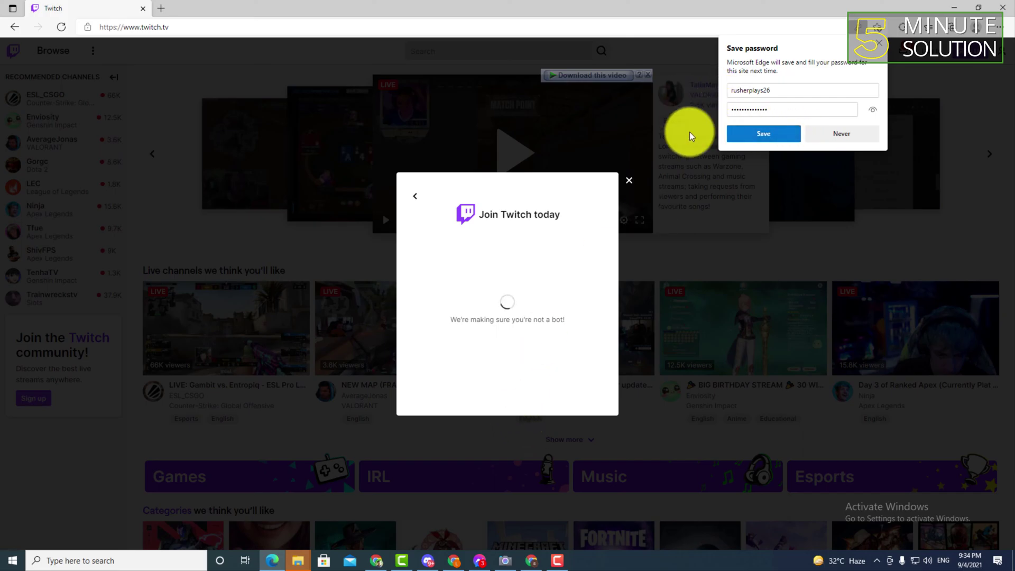
{"action": "left_click", "coordinate": [761, 135]}
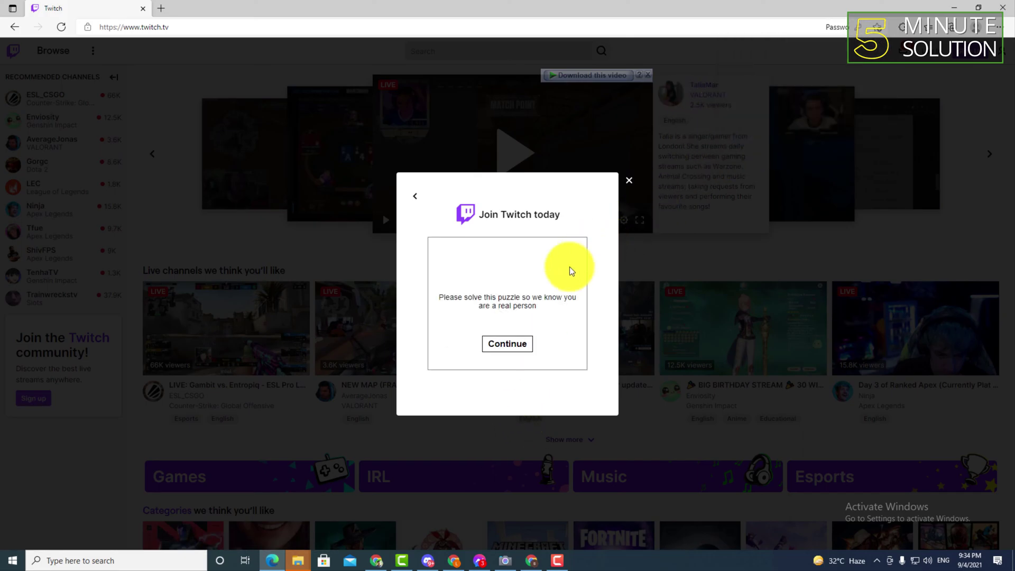
{"action": "left_click", "coordinate": [513, 344]}
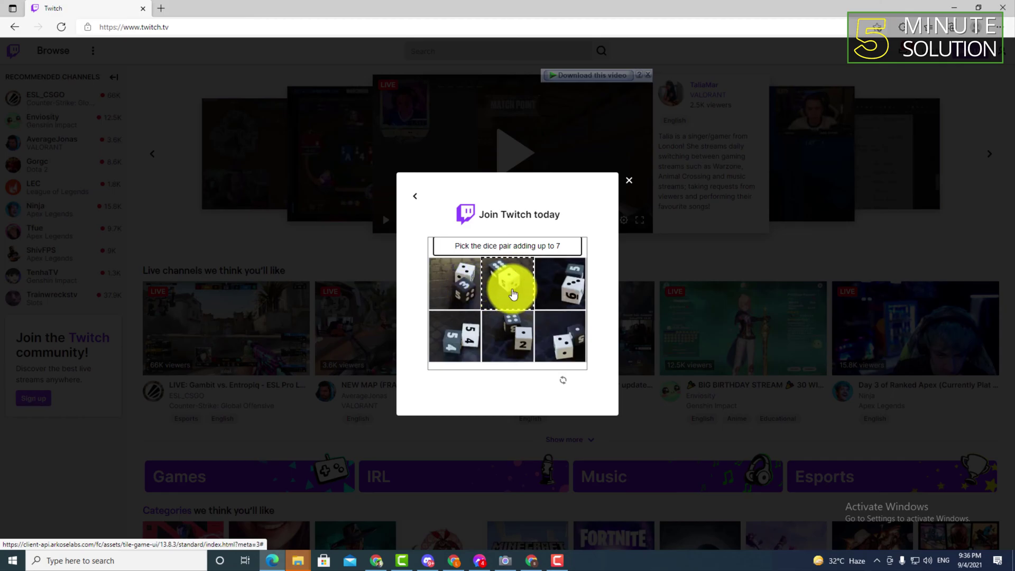
Pick the four dice pairs adding up to 7 to pass human verification.
{"action": "left_click", "coordinate": [512, 293]}
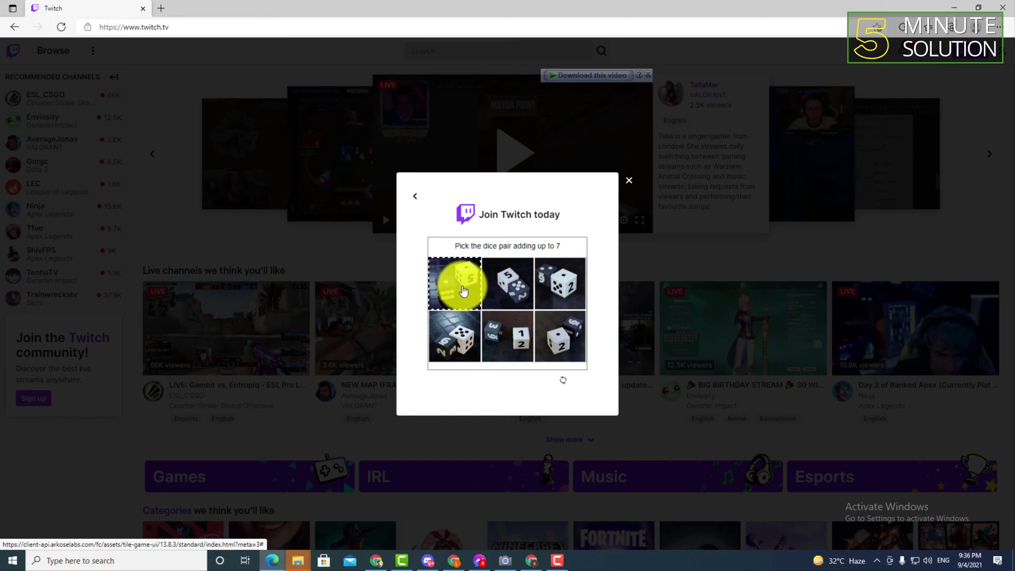
{"action": "left_click", "coordinate": [559, 335]}
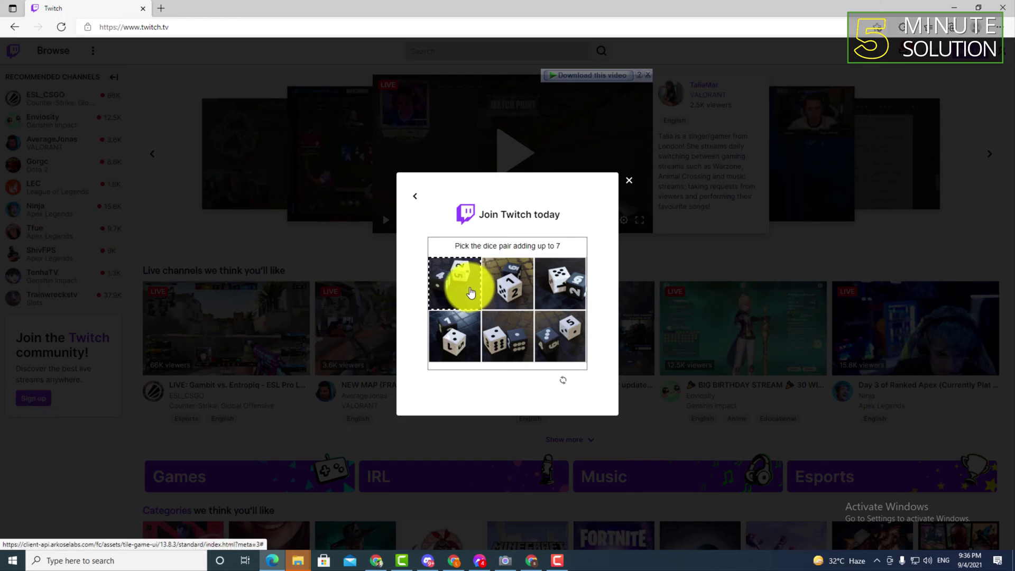
{"action": "left_click", "coordinate": [505, 291]}
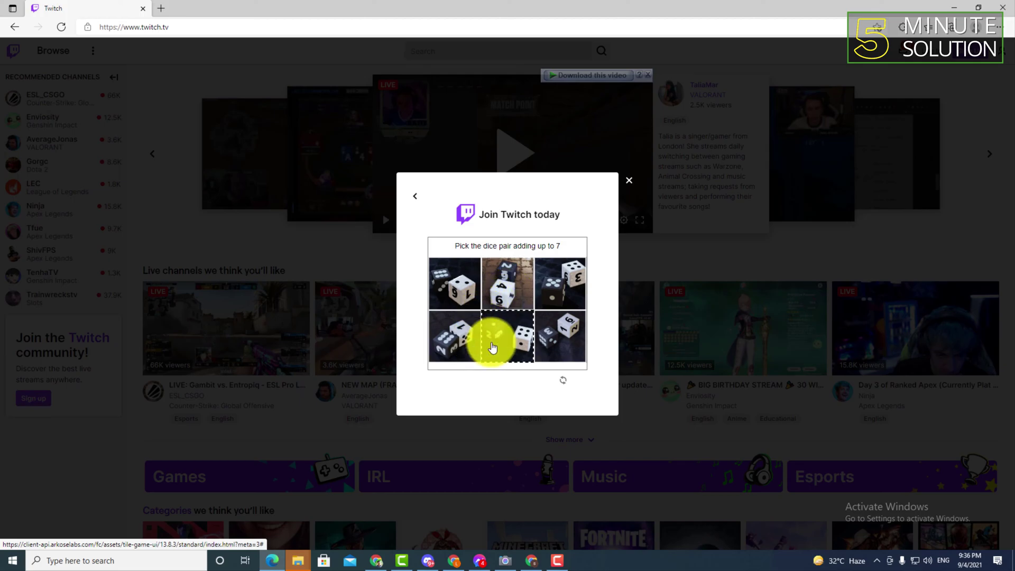
{"action": "left_click", "coordinate": [458, 352]}
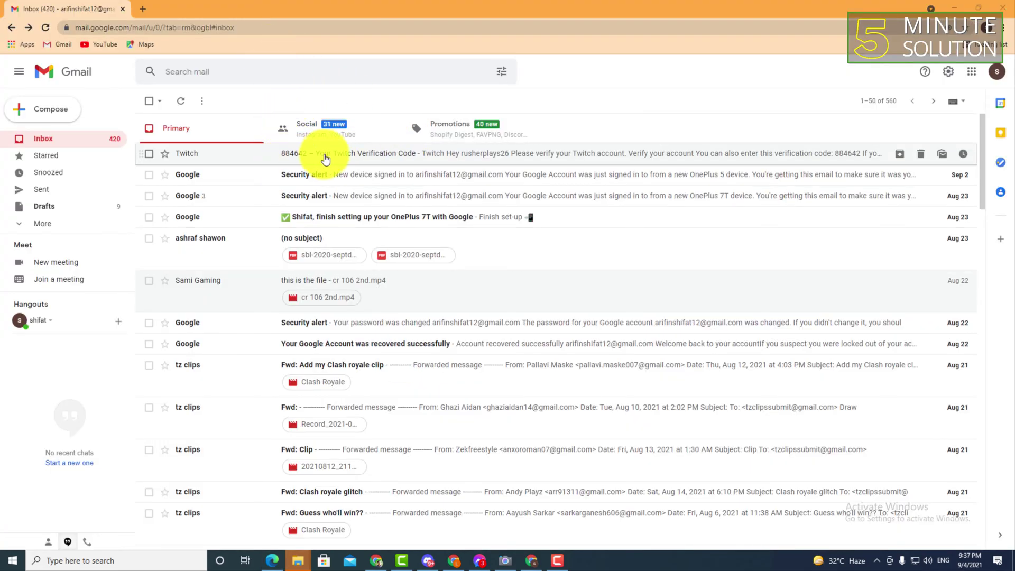
Open the Twitch Verification Code email and copy its 6-digit code.
{"action": "left_click", "coordinate": [300, 159]}
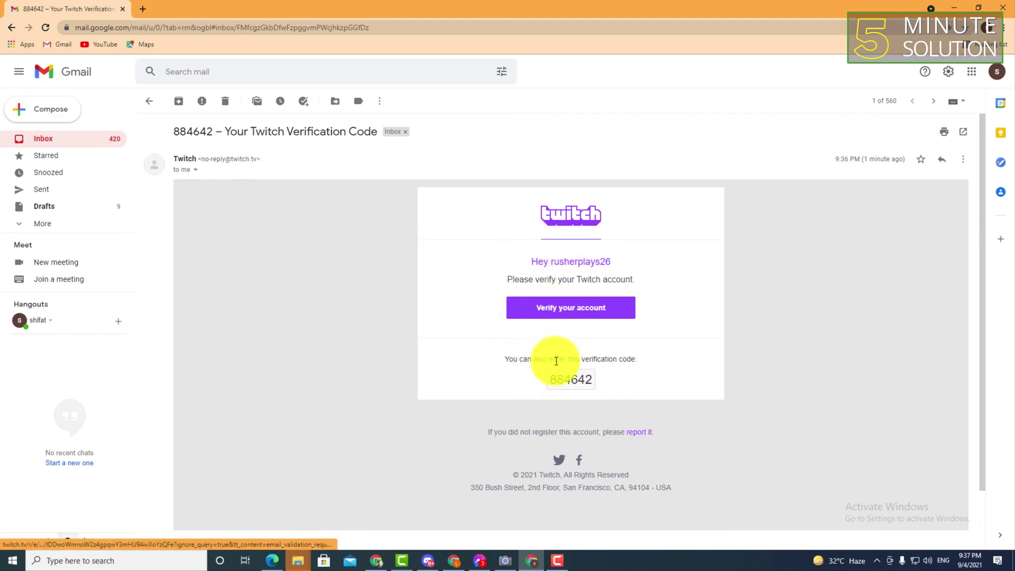
{"action": "left_click_drag", "start_coordinate": [548, 379], "coordinate": [581, 379]}
{"action": "right_click", "coordinate": [579, 379]}
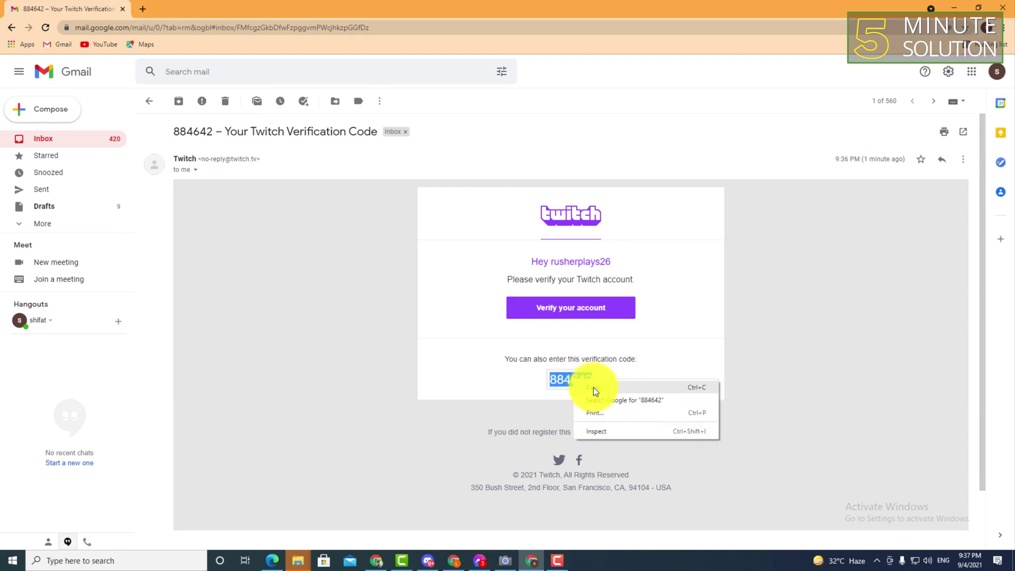
{"action": "left_click", "coordinate": [593, 387]}
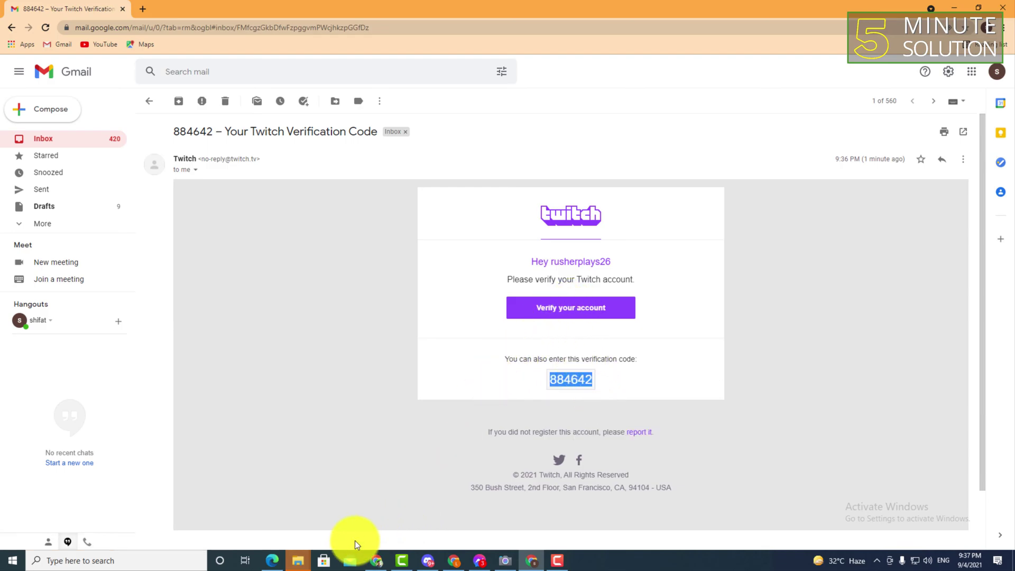
Return to the Twitch tab in Edge to enter the copied verification code.
{"action": "left_click", "coordinate": [272, 559]}
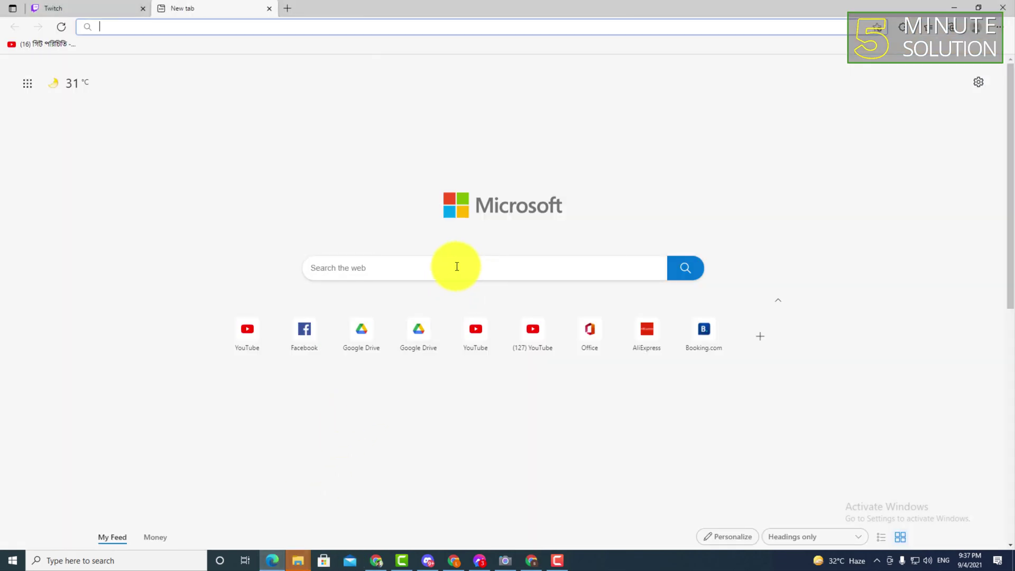
{"action": "left_click", "coordinate": [104, 9]}
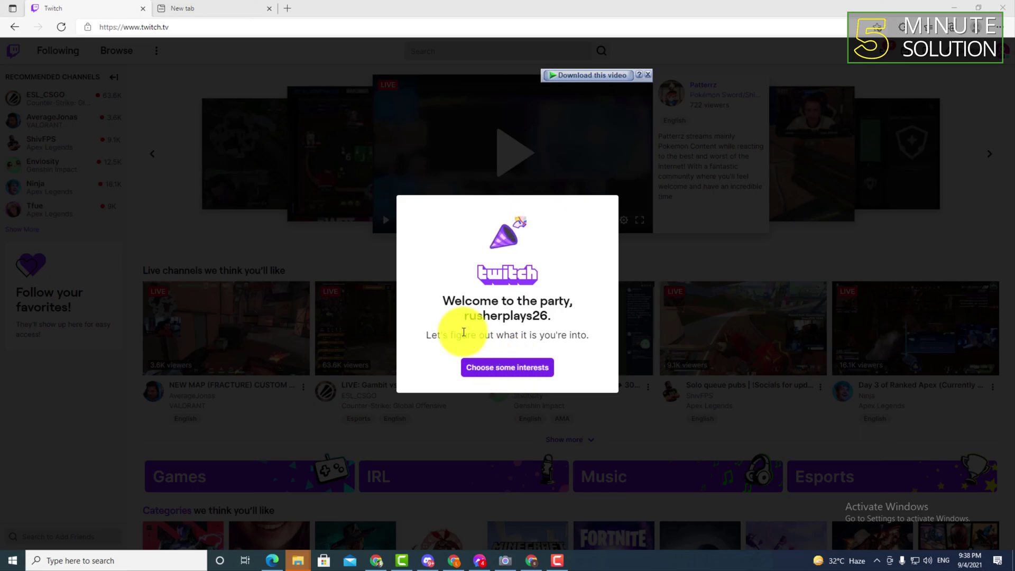
Choose 'Choose some interests' to reach the 'What are you into?' picker.
{"action": "left_click", "coordinate": [518, 367]}
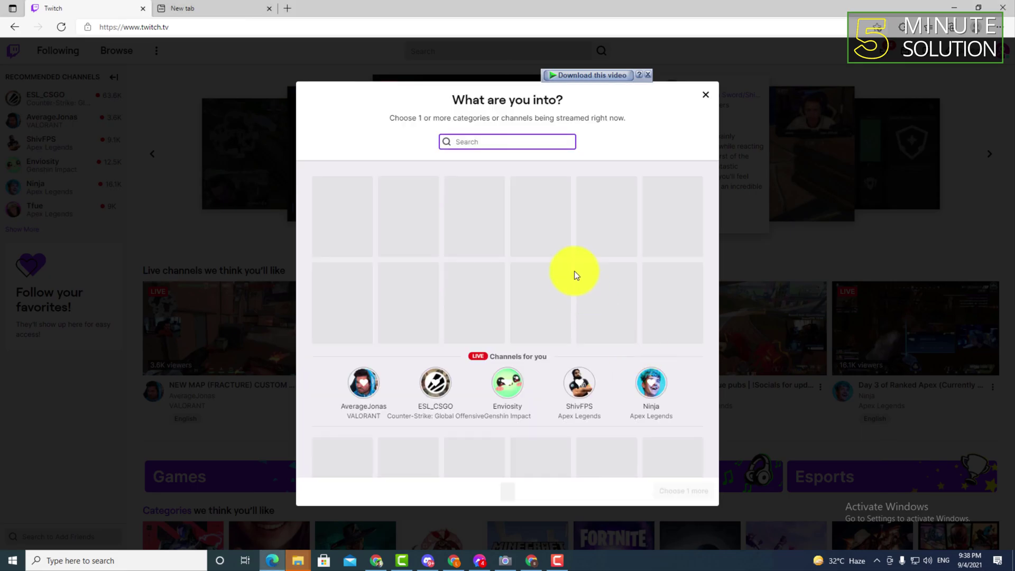